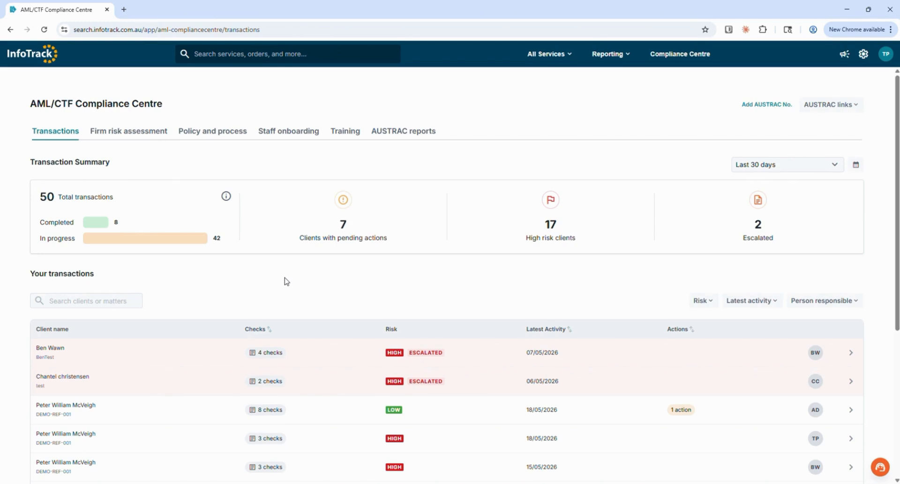
Step: Examine the transaction summary and the Risk and Person responsible filters on the transactions list
scroll(287, 281, "down", 3)
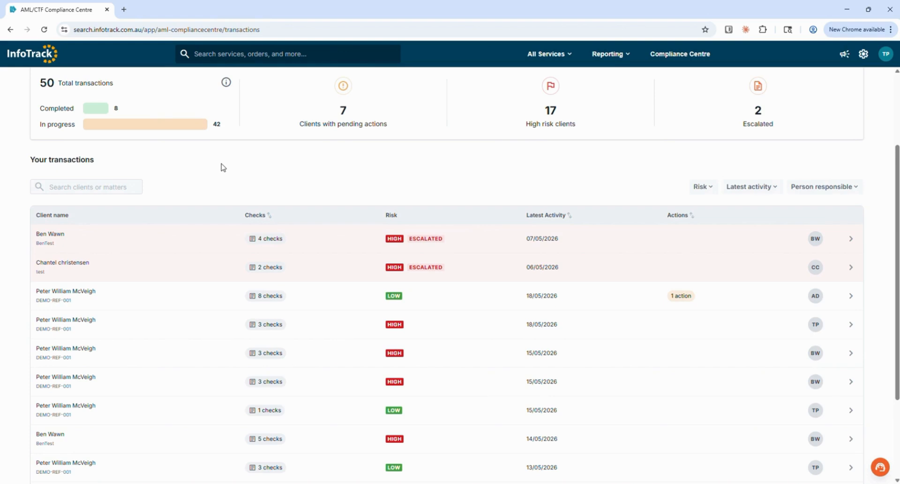
scroll(223, 167, "up", 1)
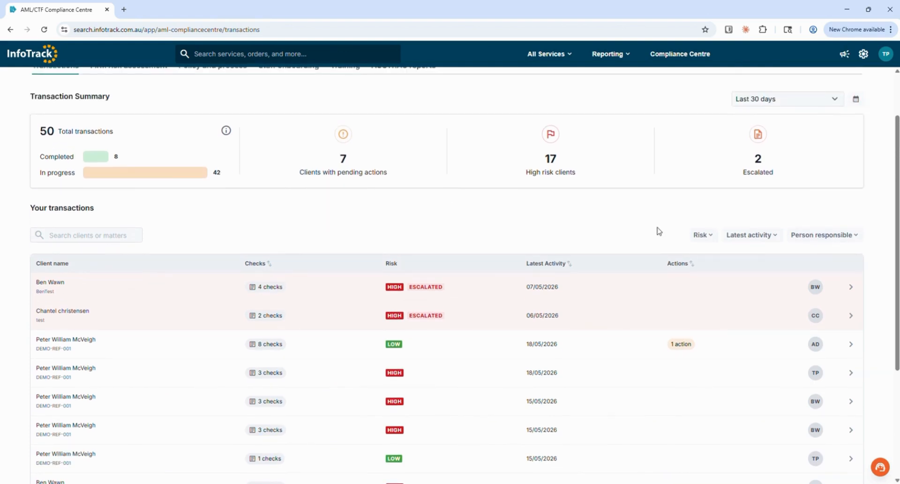
left_click(703, 236)
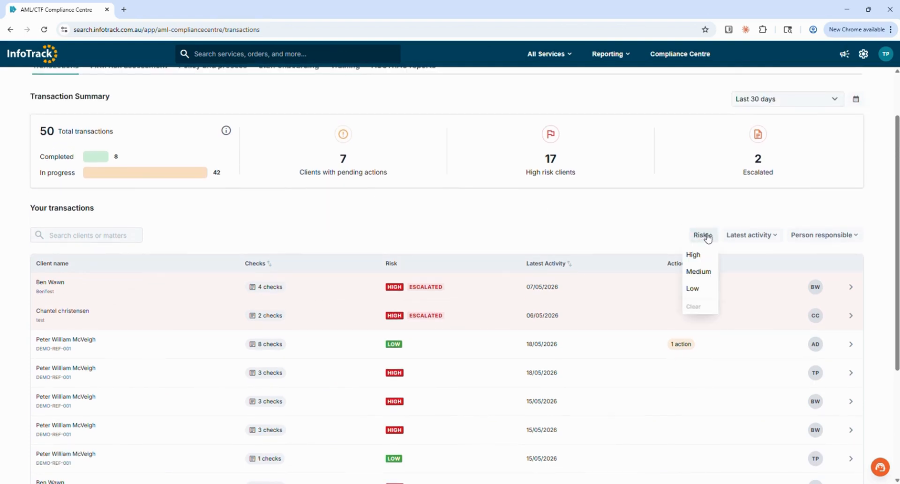
left_click(828, 236)
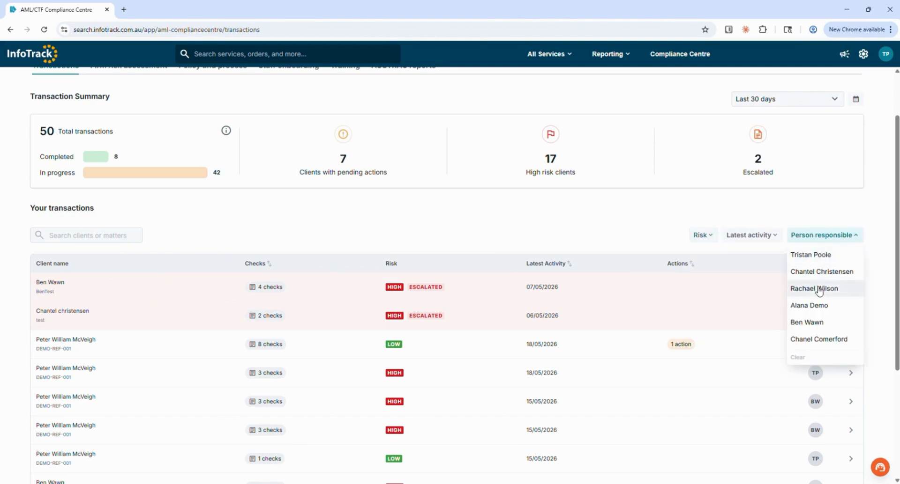
left_click(793, 202)
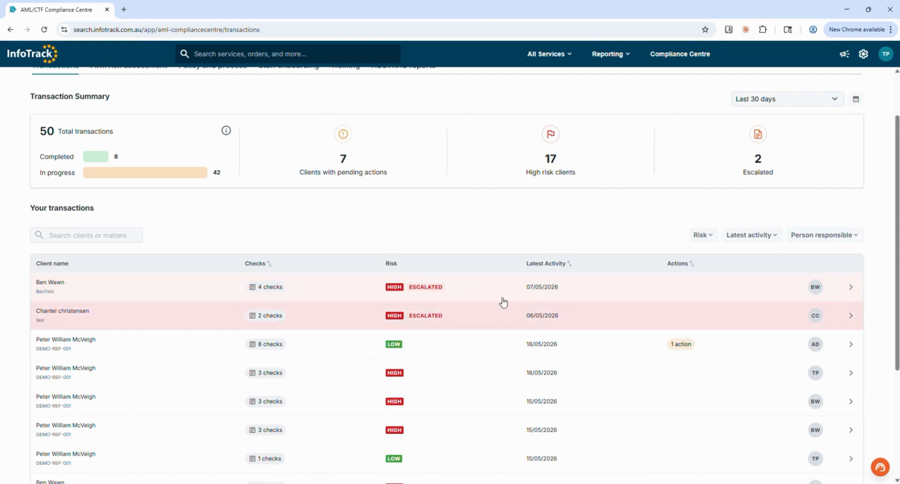
scroll(511, 213, "up", 1)
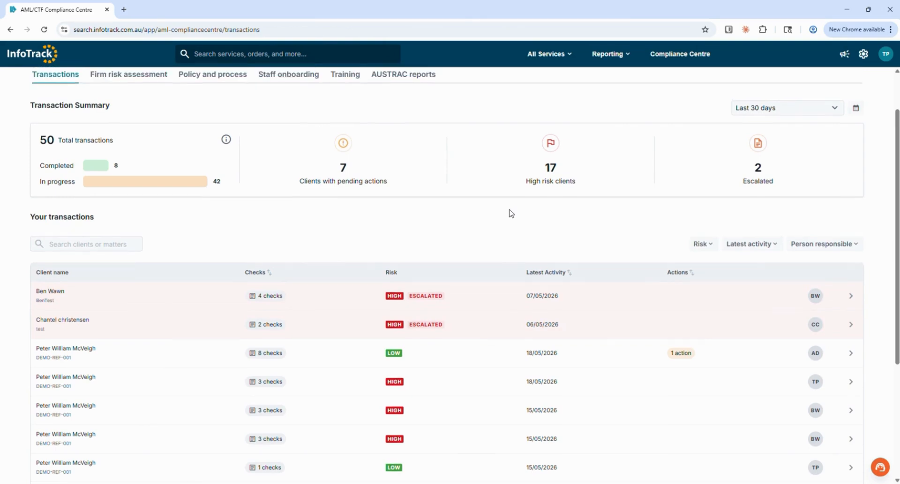
scroll(511, 213, "up", 2)
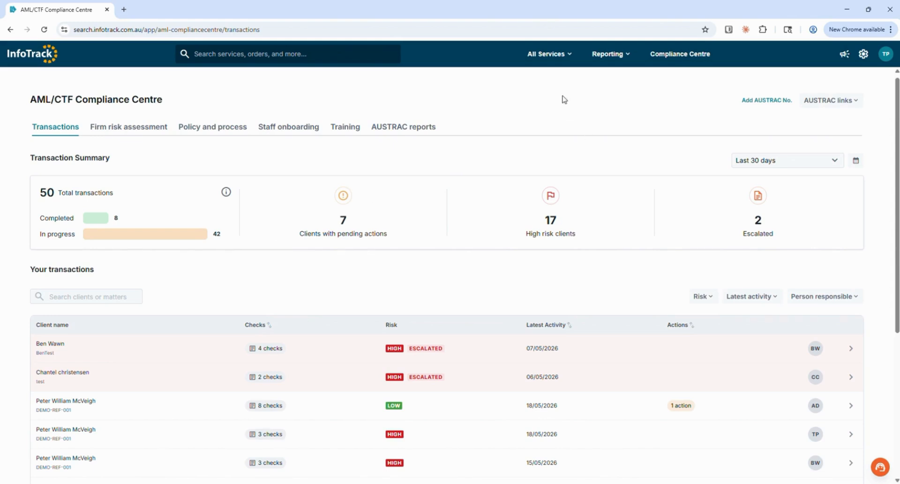
Step: Open the InfoTrackID (VOI) service from the People category of all services
left_click(568, 55)
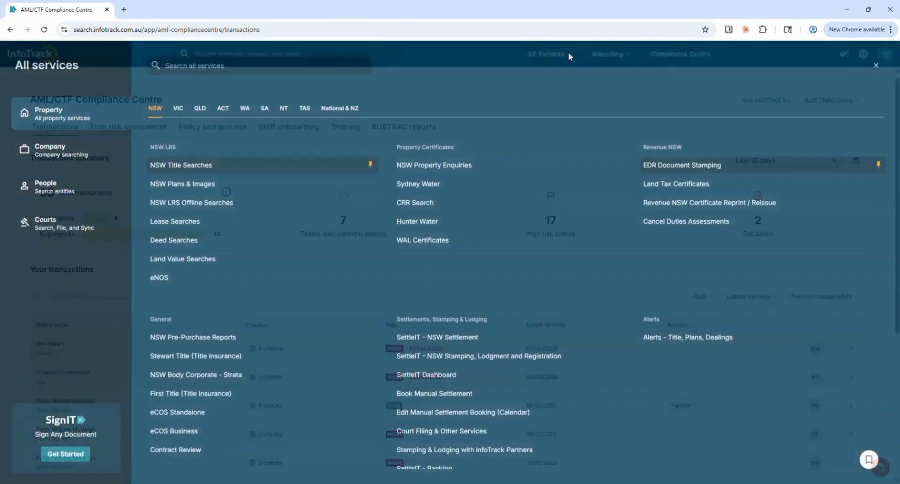
left_click(60, 188)
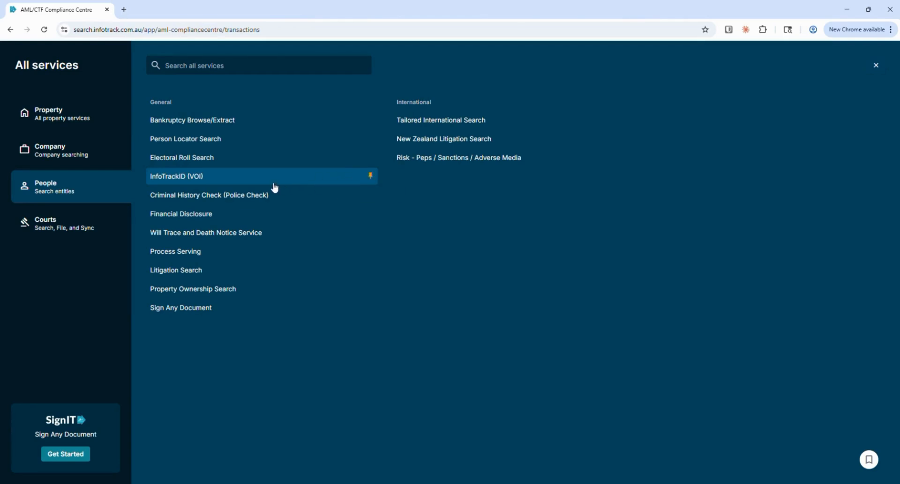
left_click(214, 180)
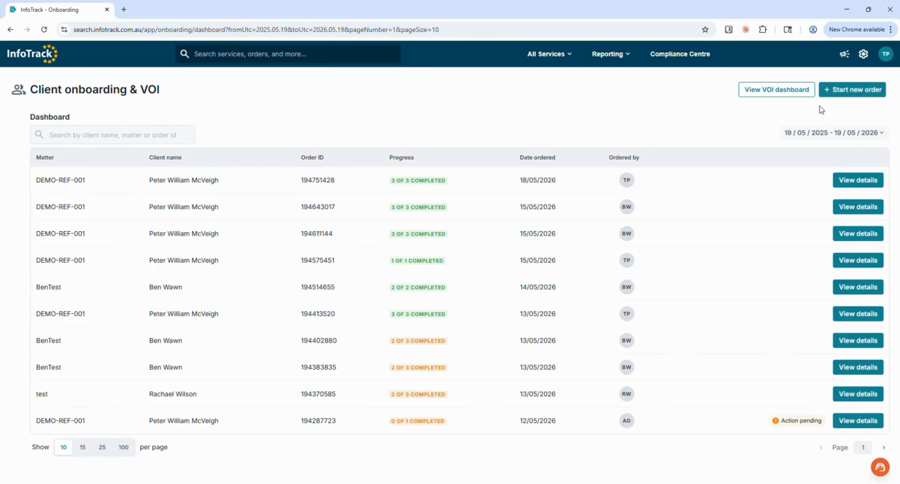
Step: Start a new order filled with demo data, enter the client's mobile number, and continue
left_click(848, 91)
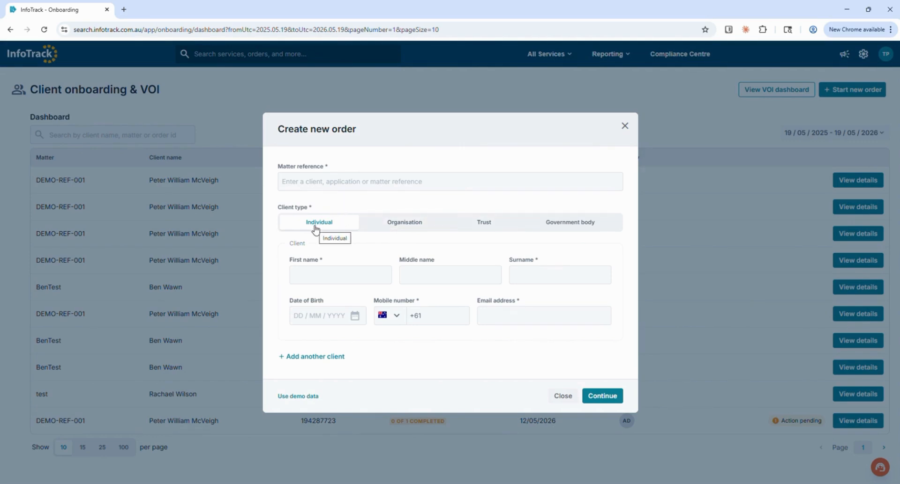
left_click(288, 397)
left_click(437, 316)
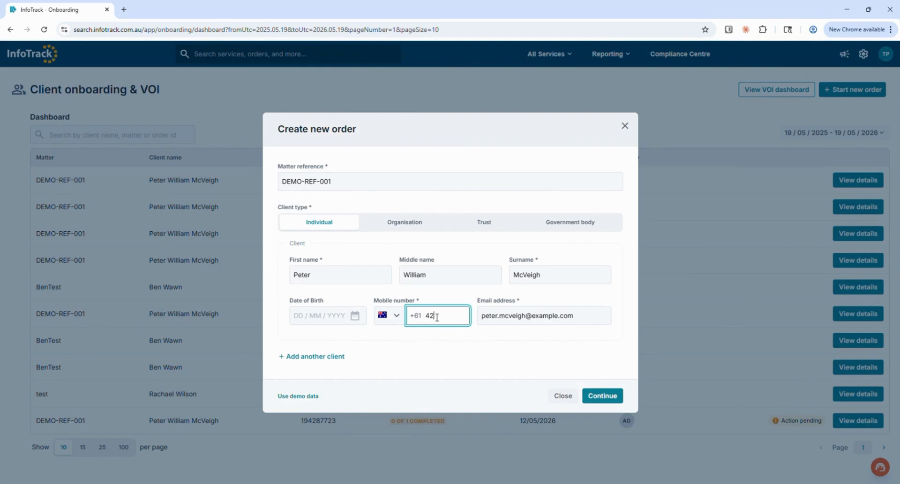
left_click(605, 397)
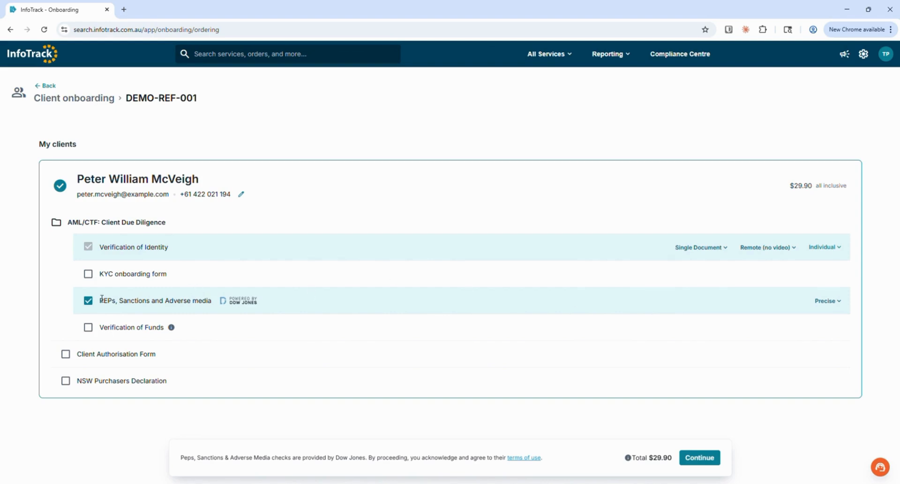
Step: Deselect the PEPs, Sanctions and Adverse media check
left_click(87, 303)
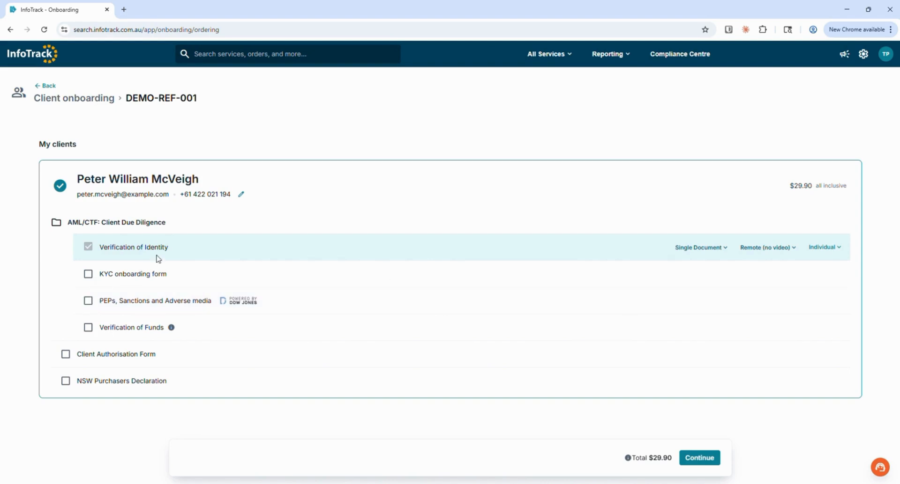
left_click_drag(172, 251, 101, 249)
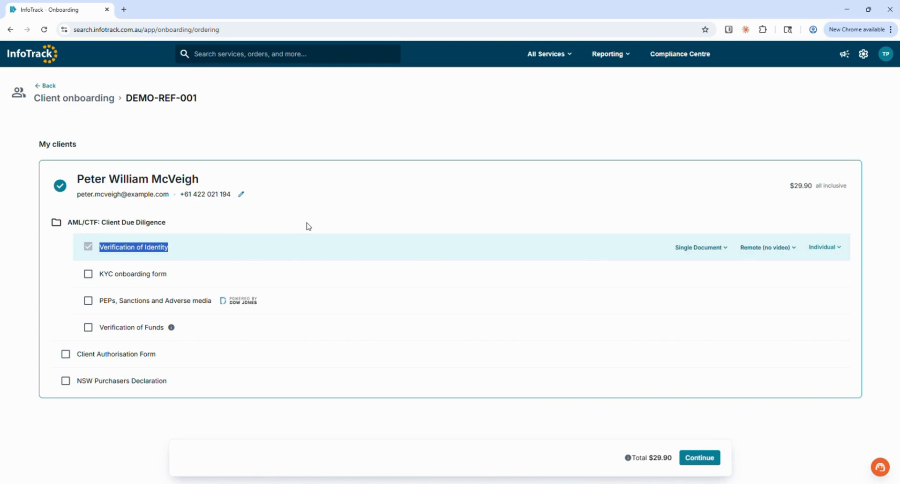
left_click(353, 207)
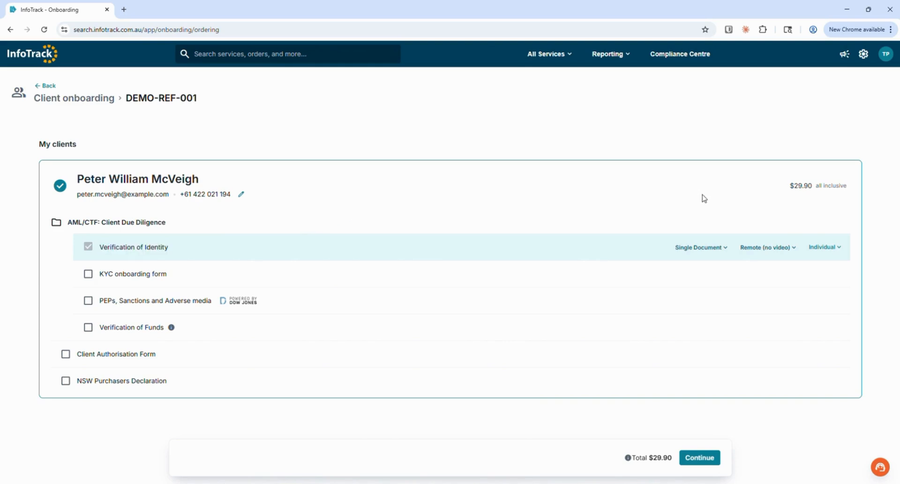
Step: Set Verification of Identity to 100 points and keep the Remote (no video) method
left_click(724, 254)
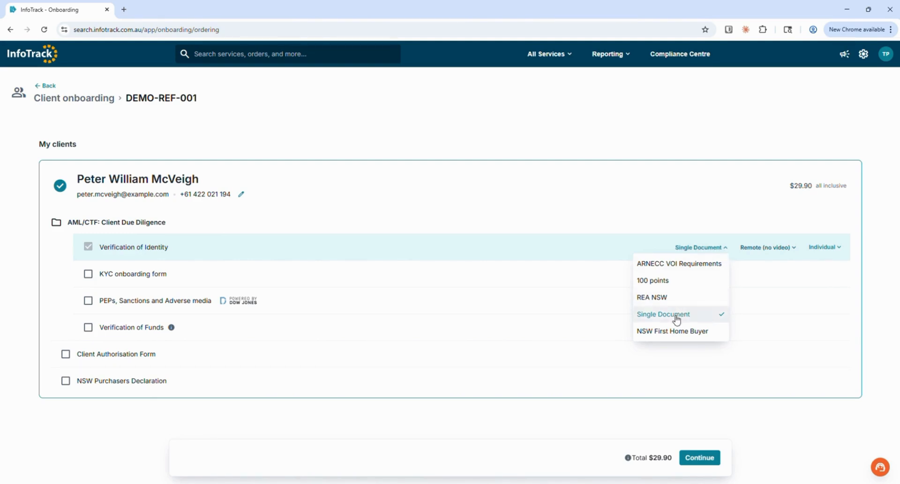
left_click(672, 285)
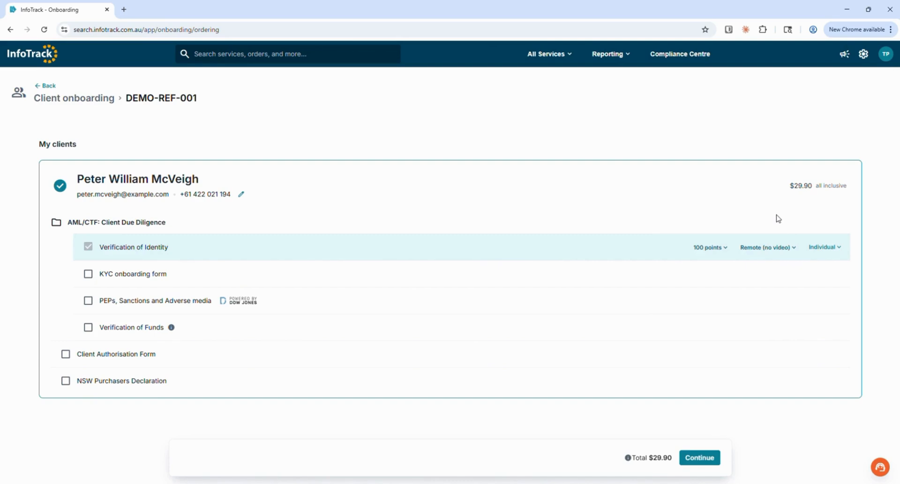
left_click(787, 251)
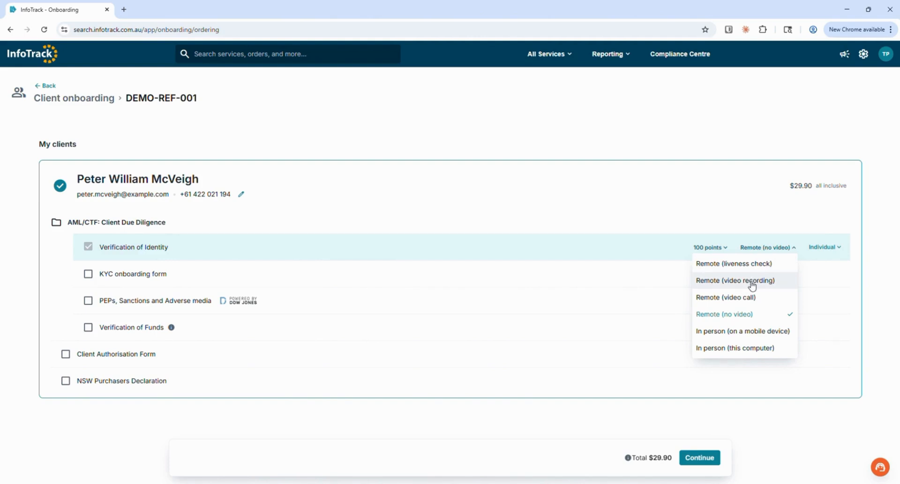
left_click(733, 320)
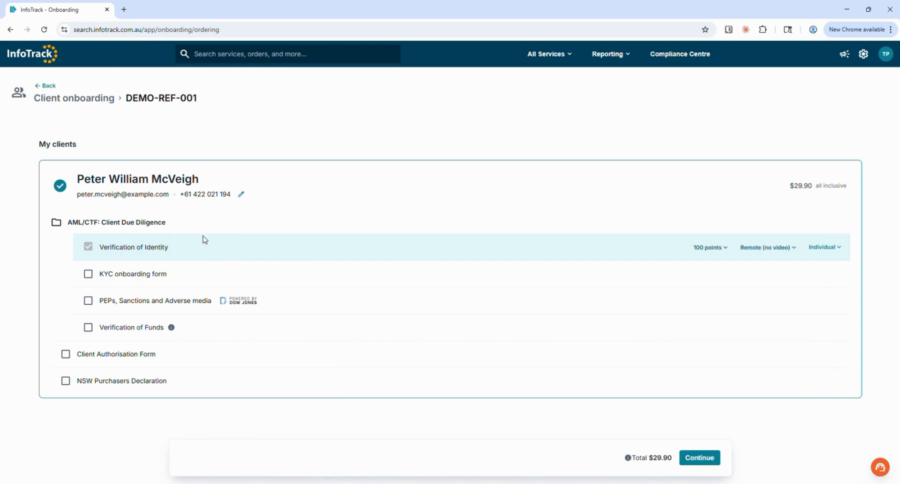
Step: Select the PEPs, Sanctions and Adverse media check and the KYC onboarding form
left_click(88, 300)
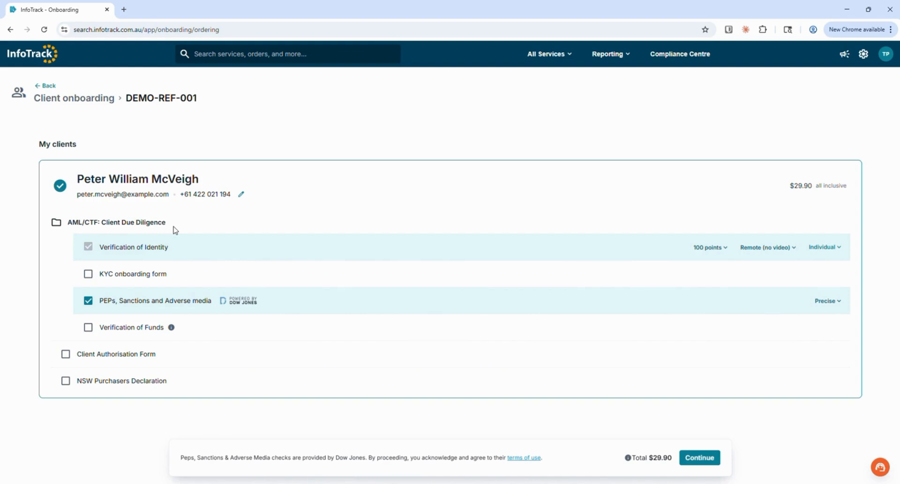
left_click(88, 274)
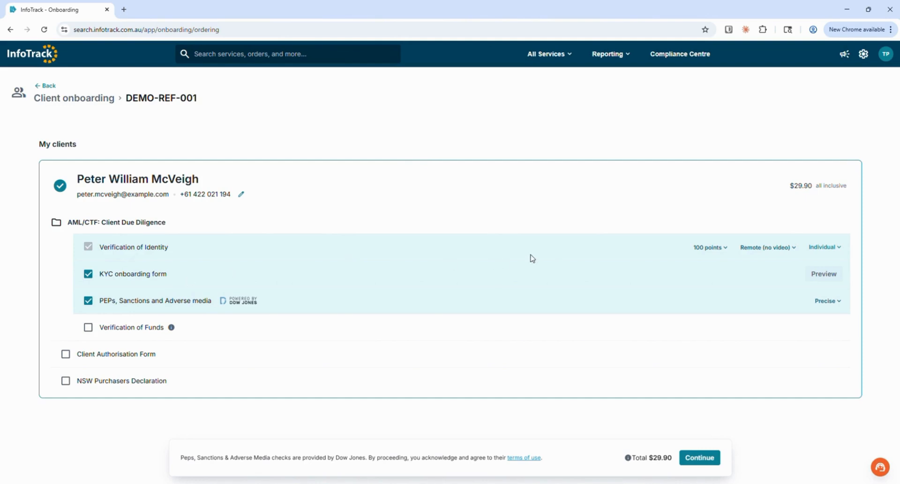
Step: Preview the KYC onboarding form and scroll through its questions before closing it
left_click(821, 276)
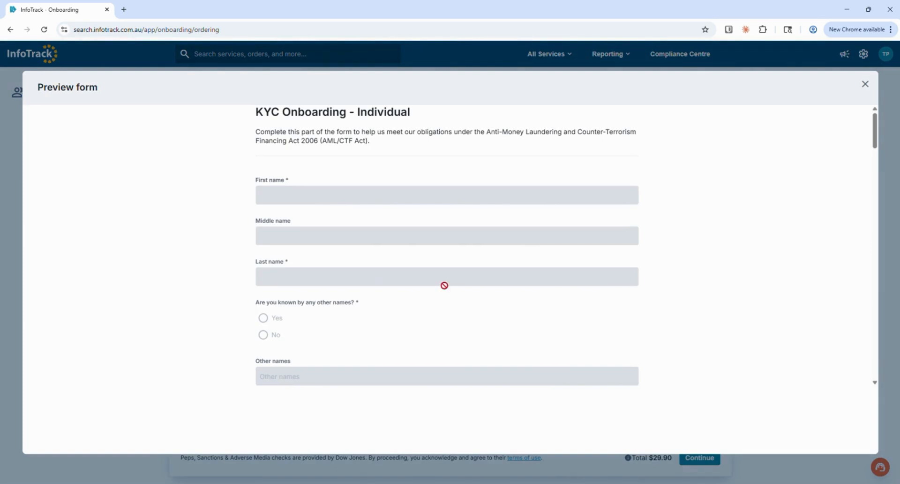
scroll(444, 286, "down", 6)
scroll(445, 289, "down", 3)
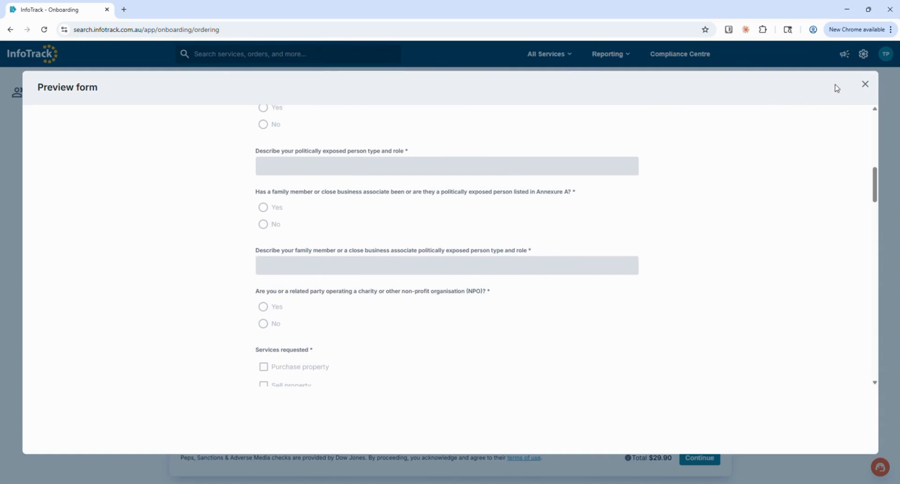
left_click(864, 84)
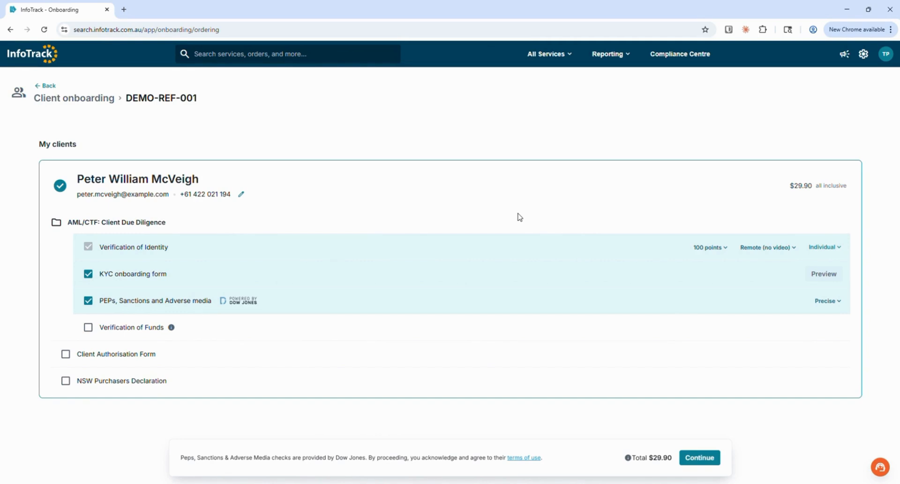
Step: Leave Verification of Funds unselected, continue the order, and send it to the client
left_click(88, 327)
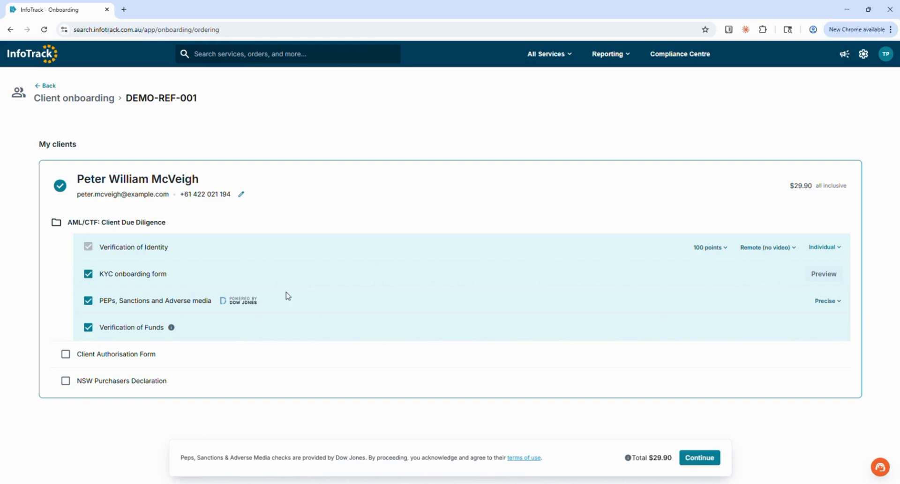
left_click(88, 327)
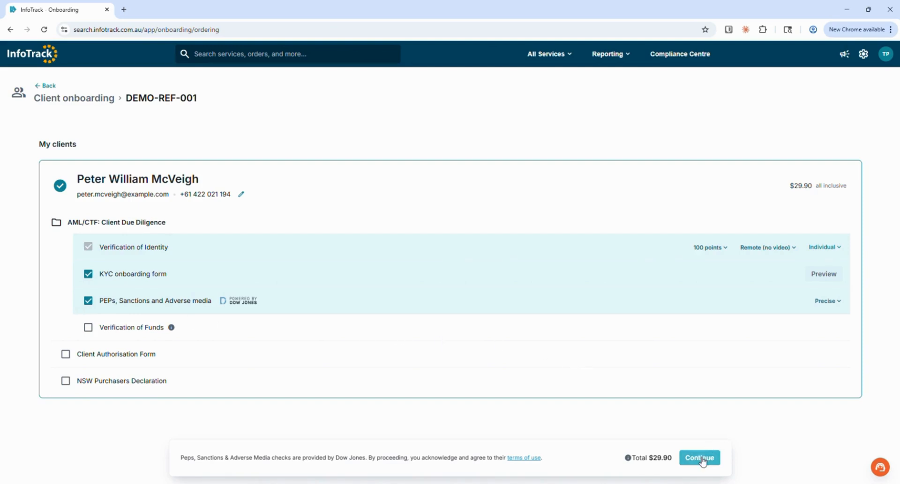
left_click(699, 457)
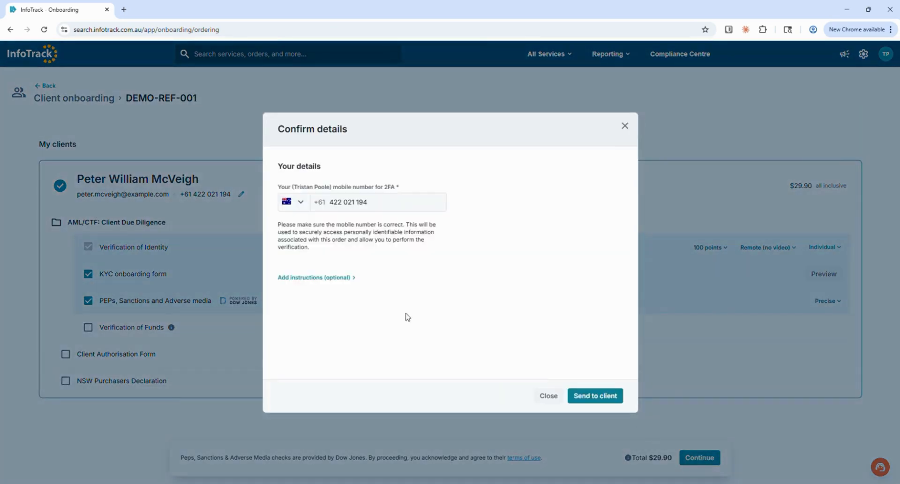
left_click(351, 278)
scroll(354, 317, "down", 1)
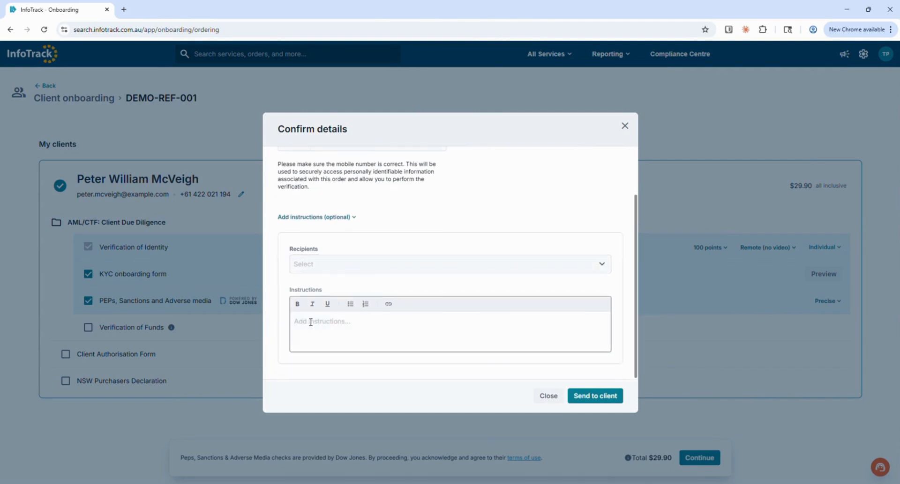
left_click(602, 396)
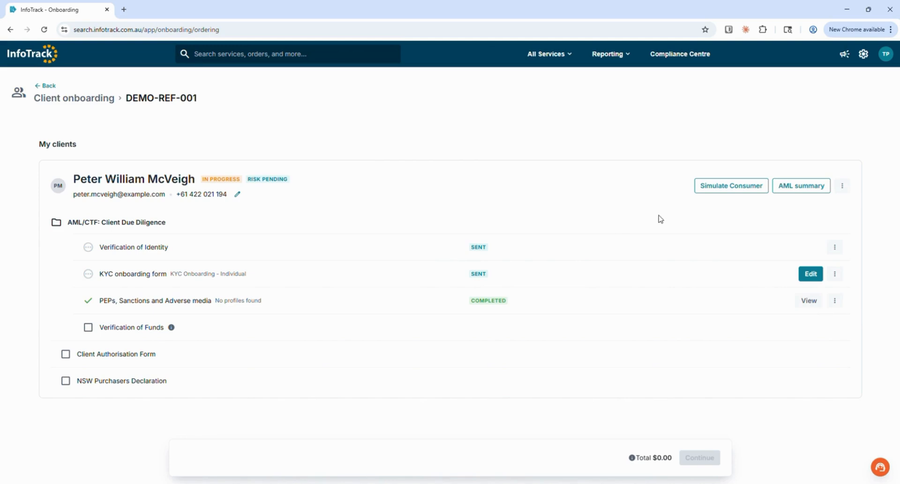
Step: Simulate the consumer completing the checks and return to the Compliance Centre
left_click(721, 188)
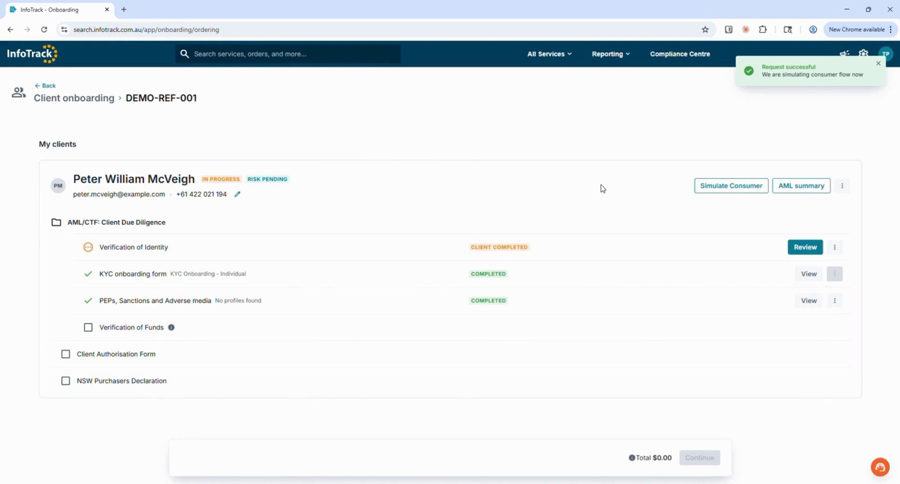
left_click(678, 57)
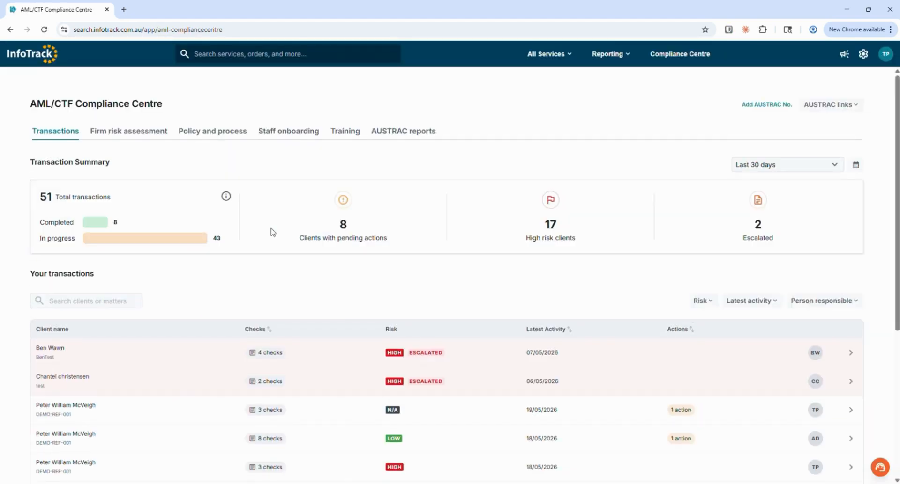
Step: Open the AML summary of the newest DEMO-REF-001 transaction and scroll to its due diligence checks
scroll(206, 269, "down", 3)
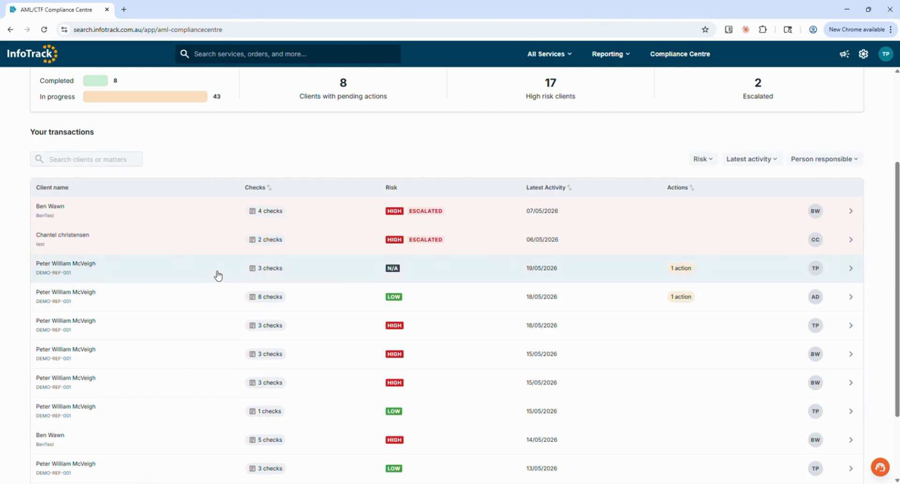
left_click(218, 276)
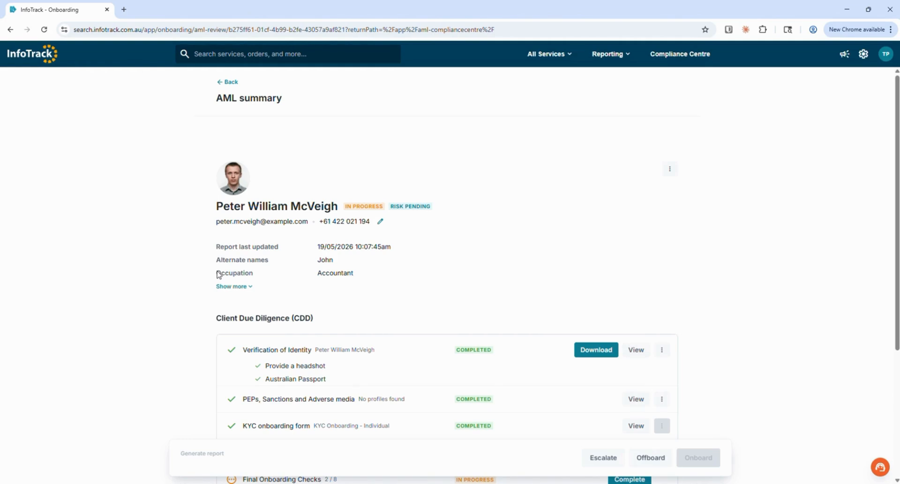
scroll(218, 275, "down", 2)
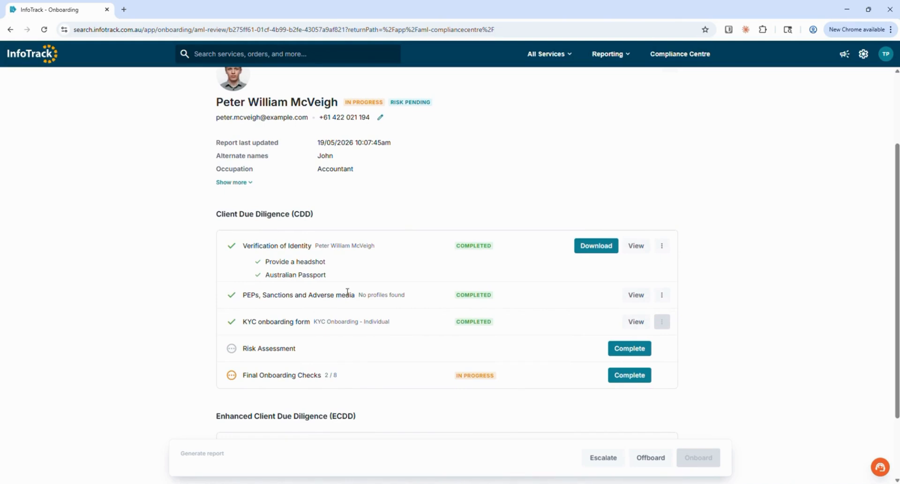
Step: Review the completed Client Due Diligence checks for identity, PEPs and the KYC onboarding form
left_click_drag(343, 377, 317, 221)
left_click(205, 220)
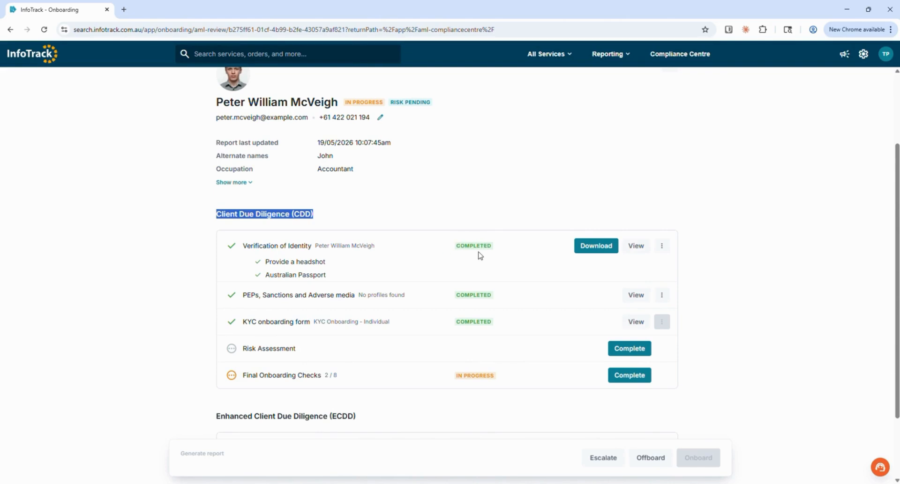
left_click(548, 253)
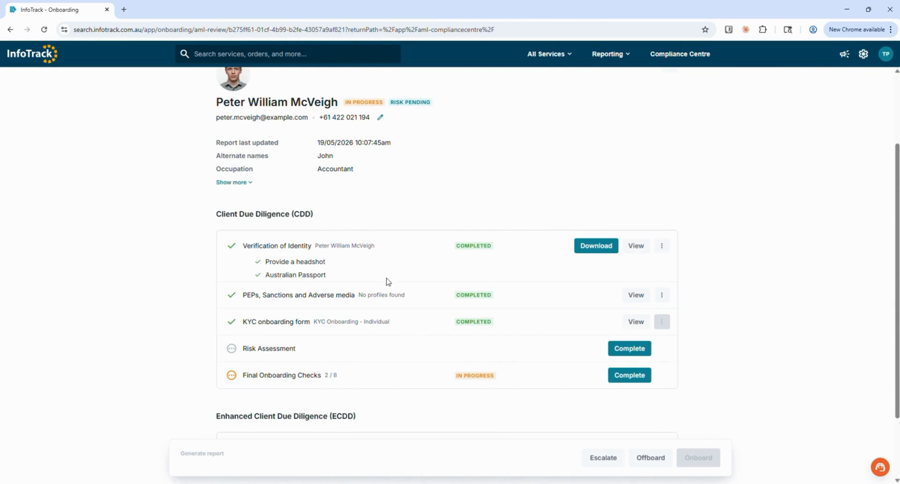
left_click_drag(414, 301, 163, 293)
left_click(161, 292)
left_click_drag(388, 322, 242, 325)
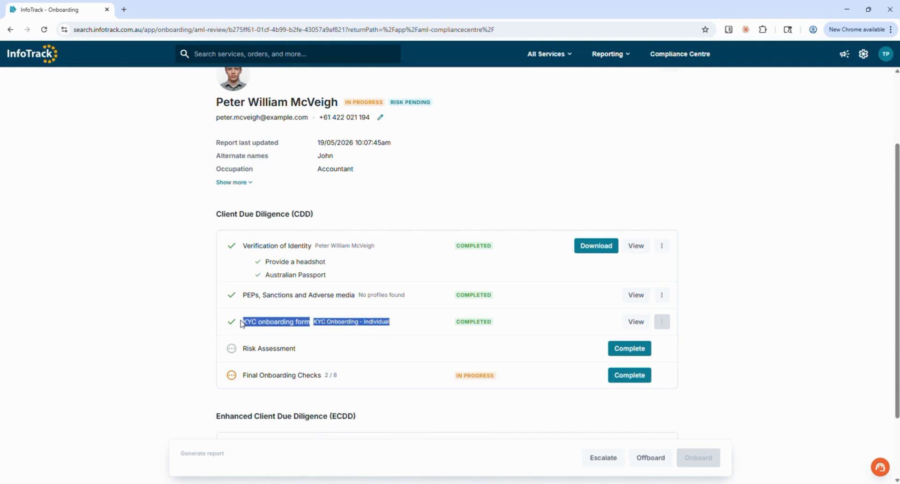
left_click(178, 303)
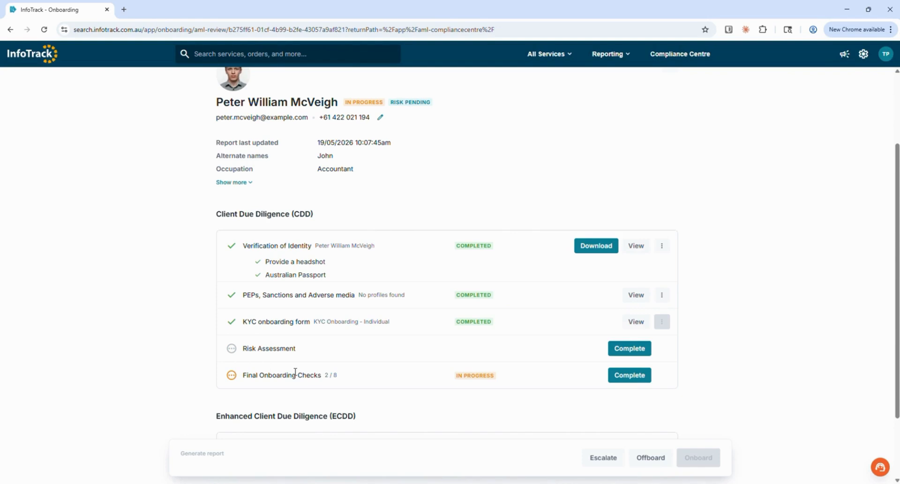
Step: Open the Risk Assessment and answer No to the designated service questions and the first client risk questions
scroll(295, 372, "down", 1)
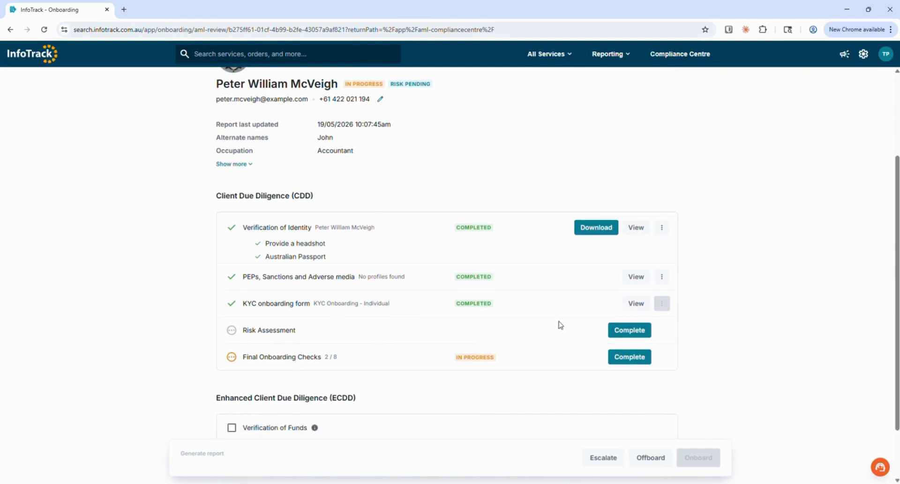
left_click(628, 331)
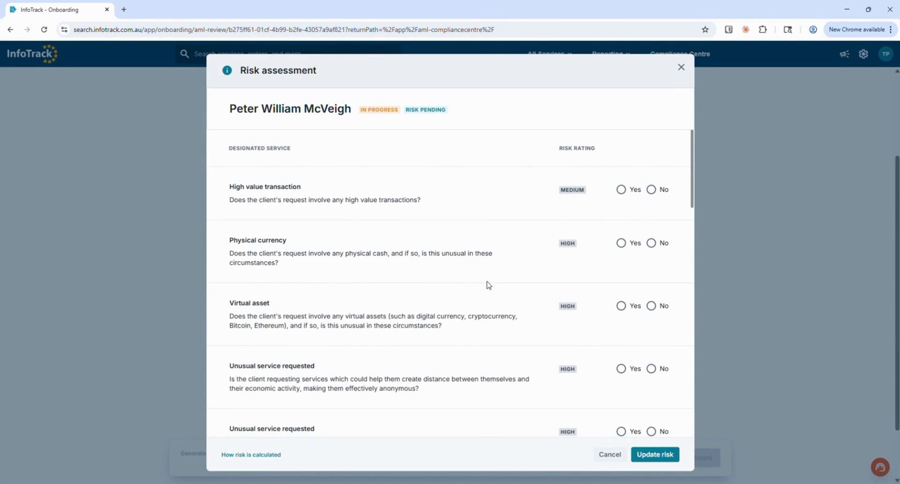
left_click(651, 190)
left_click(654, 245)
left_click(651, 307)
left_click(651, 369)
scroll(642, 334, "down", 3)
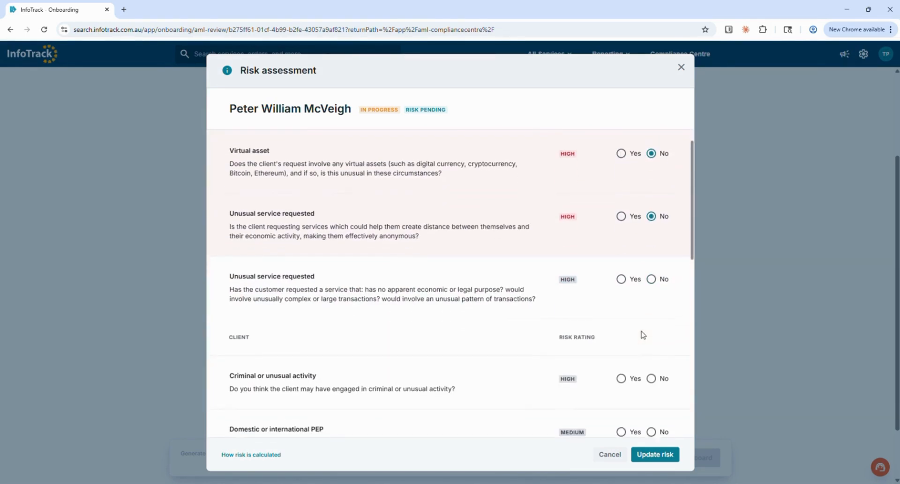
left_click(652, 277)
left_click(651, 377)
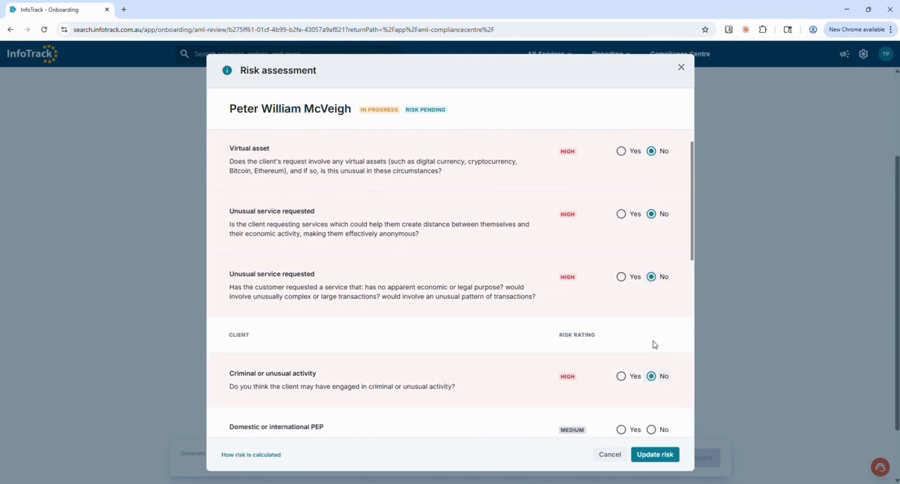
scroll(652, 346, "down", 3)
left_click(651, 280)
left_click(651, 343)
Step: Answer No to the remaining client and country risk questions and update the risk
scroll(645, 317, "down", 2)
left_click(651, 327)
scroll(653, 347, "down", 1)
left_click(651, 332)
scroll(647, 367, "down", 1)
left_click(651, 331)
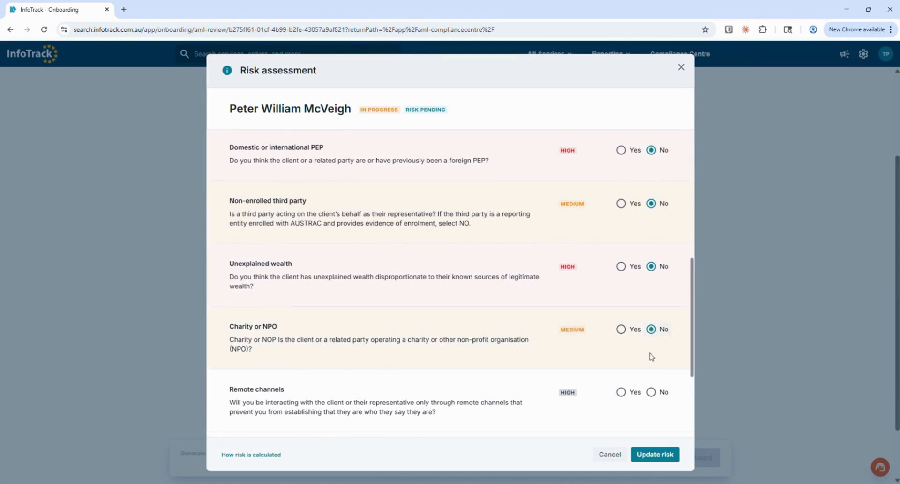
scroll(648, 357, "down", 1)
left_click(650, 324)
scroll(646, 360, "down", 1)
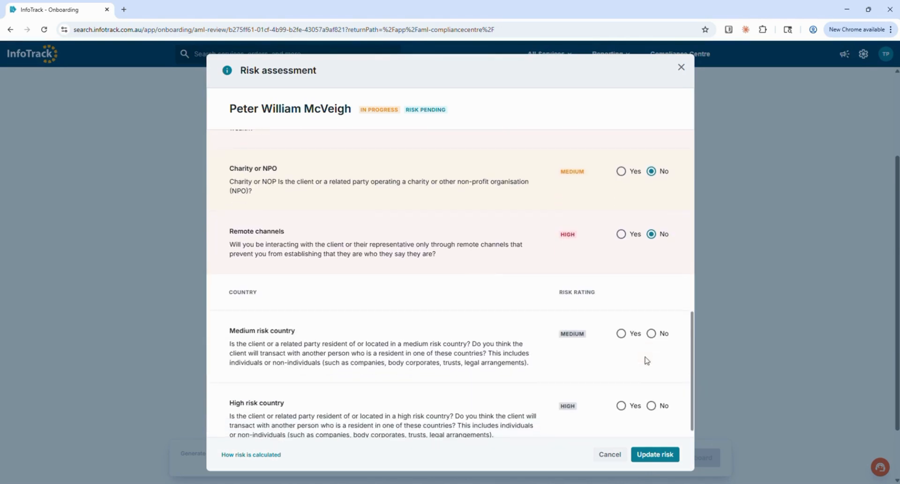
left_click(651, 334)
left_click(651, 406)
scroll(655, 412, "down", 1)
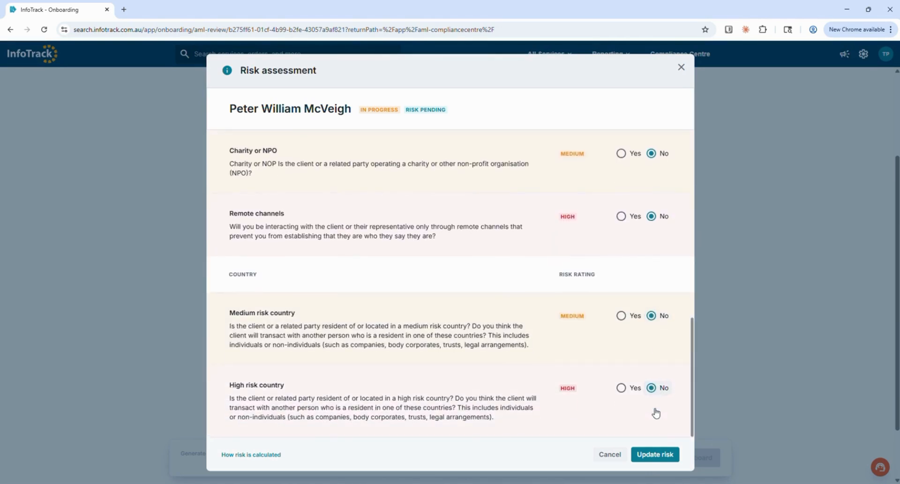
left_click(655, 455)
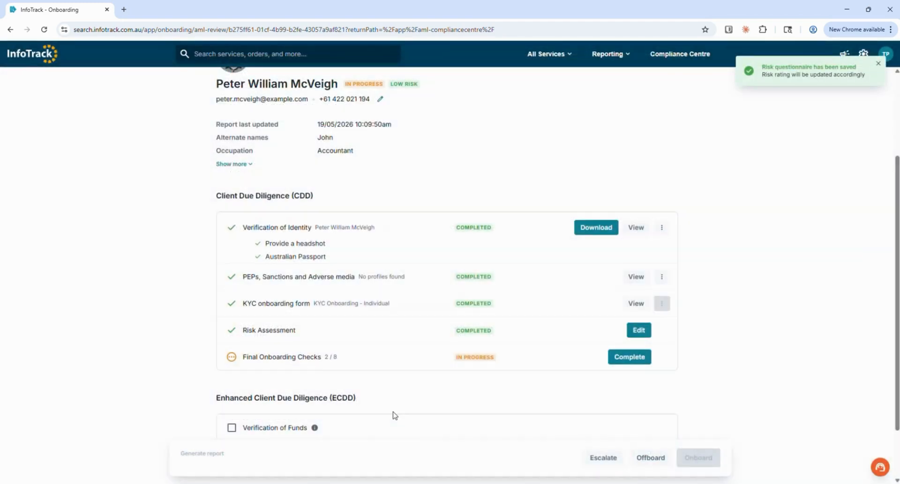
Step: Check the client's updated risk rating next to their name
scroll(355, 302, "up", 1)
scroll(354, 300, "up", 2)
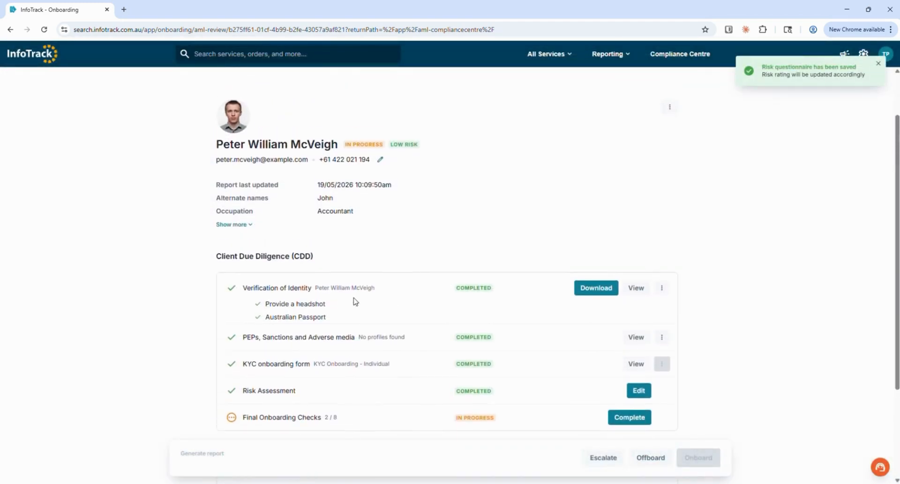
left_click_drag(422, 166, 391, 166)
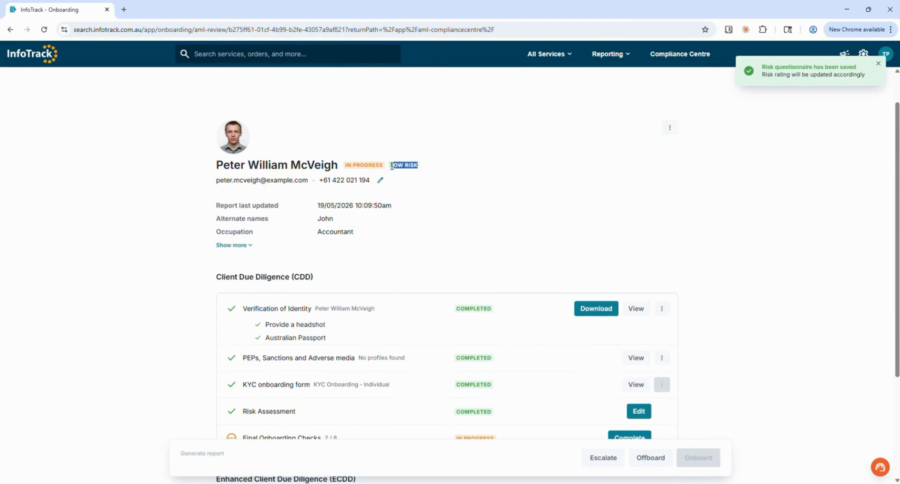
left_click(453, 191)
scroll(453, 192, "down", 3)
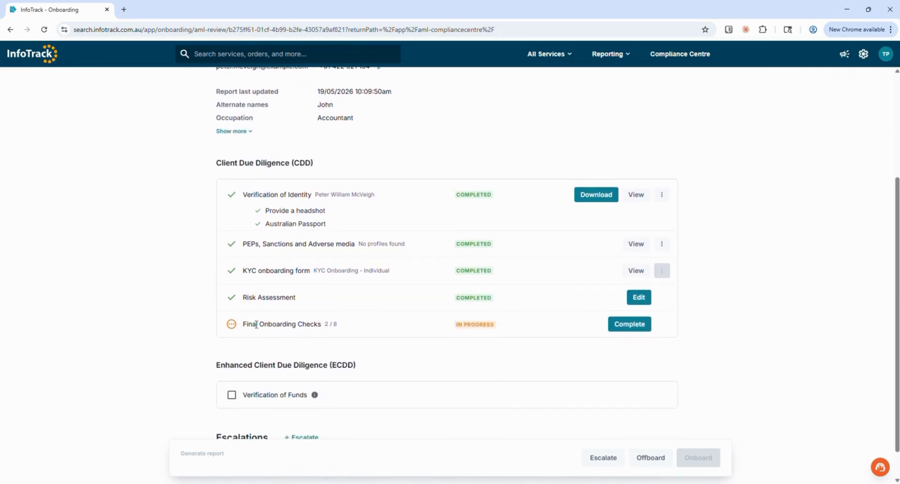
Step: Complete the Final Onboarding Checks by selecting all eight statements and saving
left_click(619, 325)
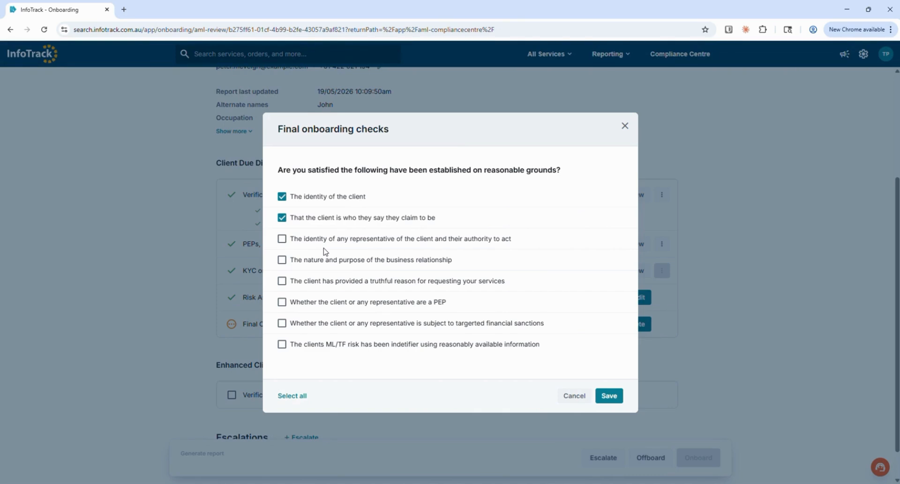
left_click(292, 396)
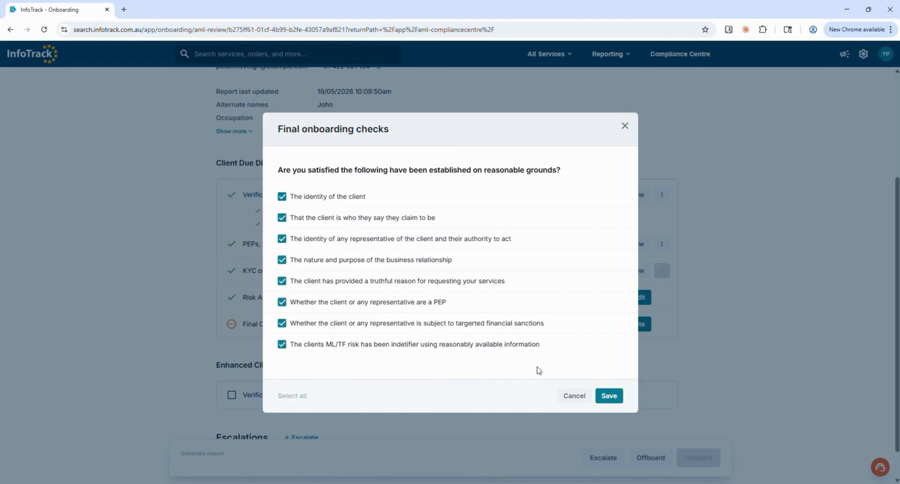
left_click(618, 397)
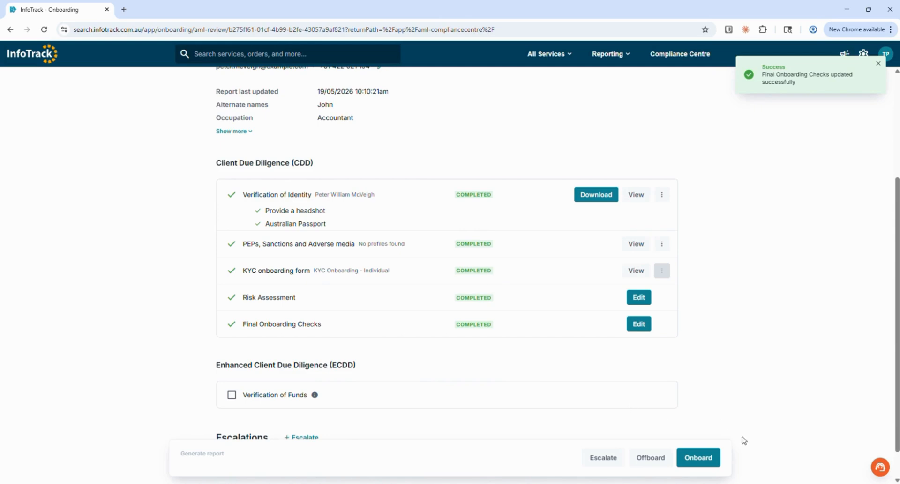
Step: Open the report's options menu to view the download report and audit trail options
left_click(697, 461)
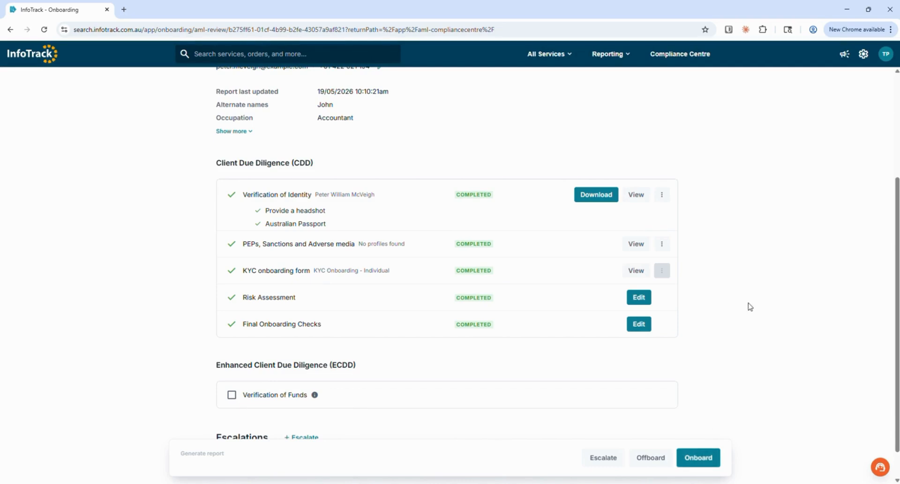
scroll(749, 307, "up", 3)
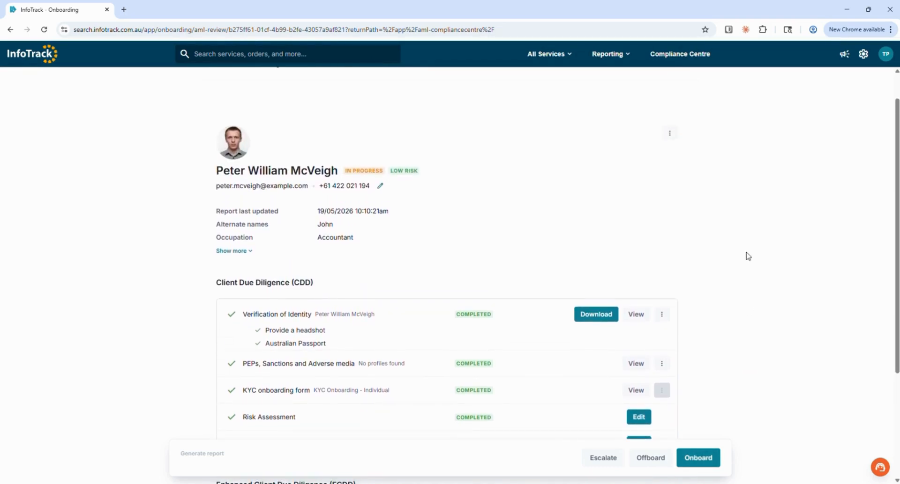
left_click(670, 134)
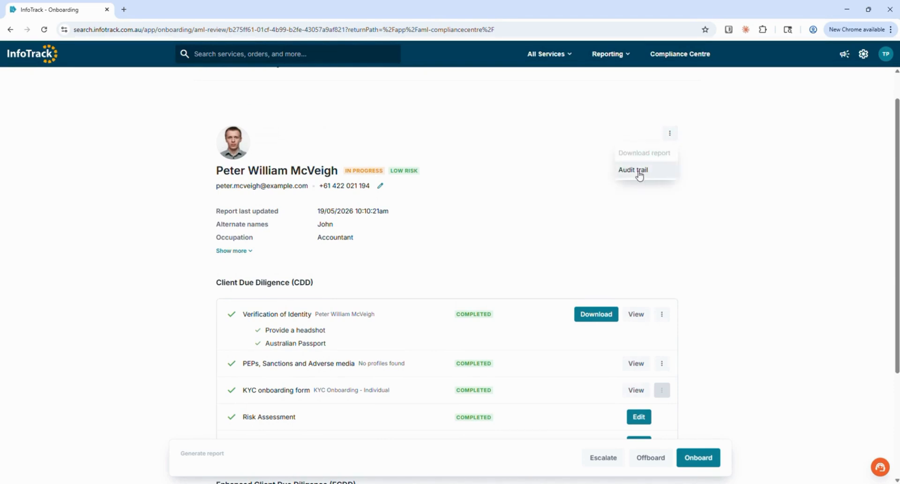
left_click(503, 210)
Step: Tick and untick Verification of Funds in the Enhanced Client Due Diligence section
scroll(503, 211, "down", 1)
scroll(502, 211, "down", 3)
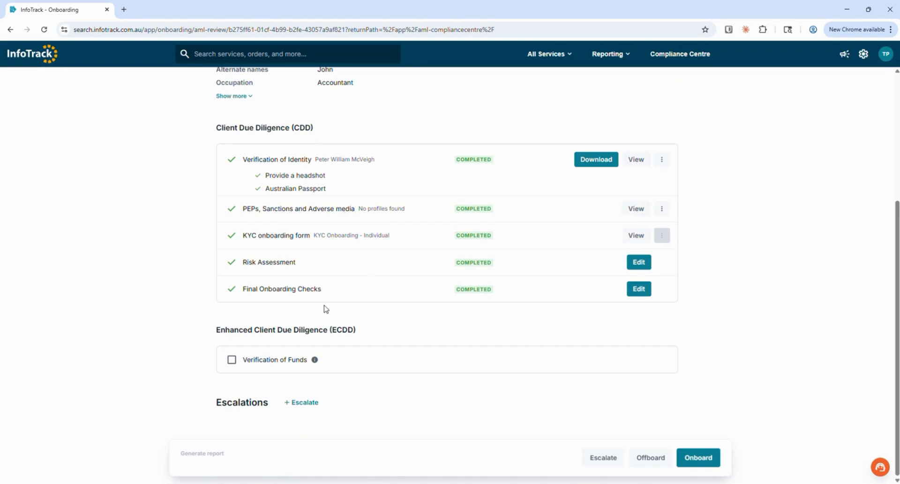
left_click_drag(361, 331, 217, 333)
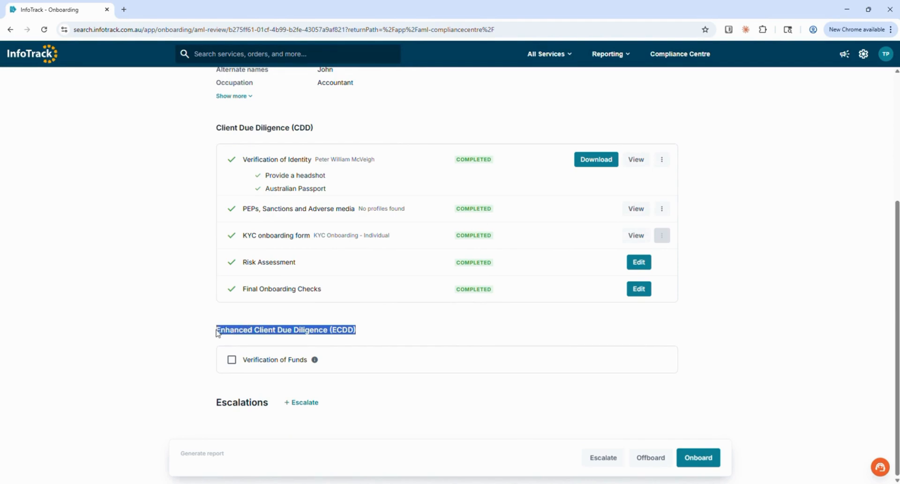
left_click(185, 339)
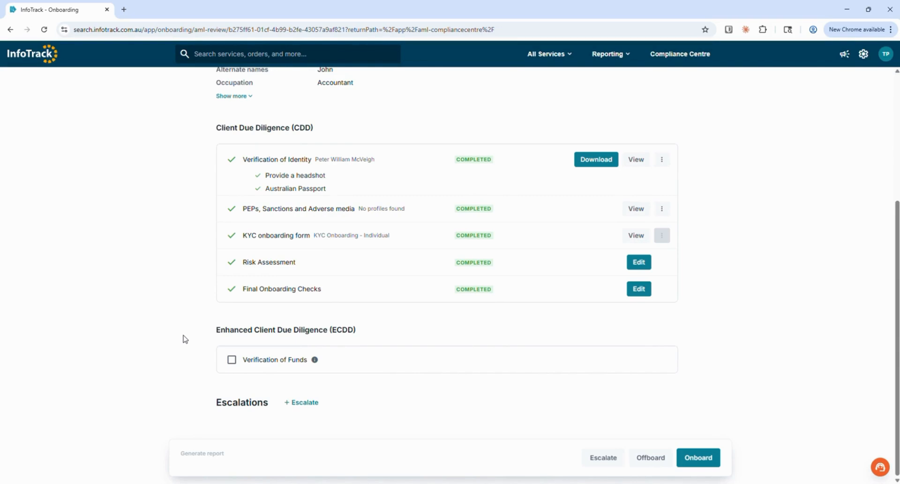
left_click(232, 360)
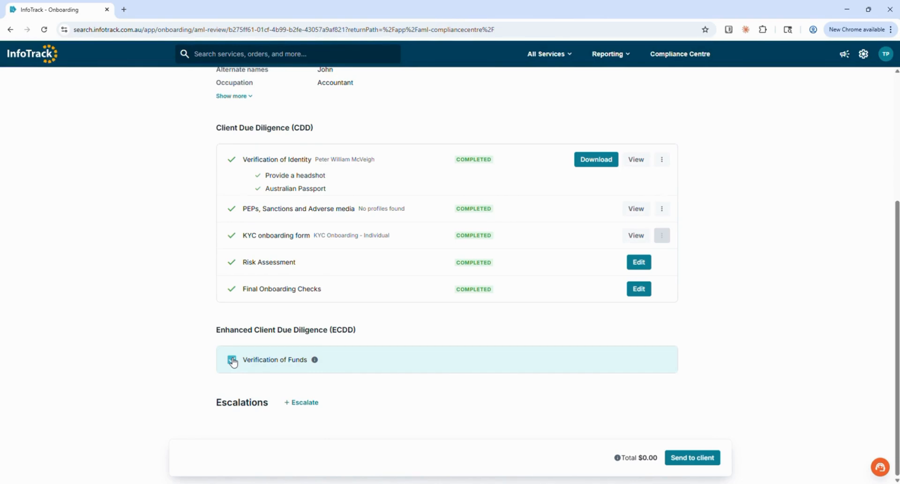
left_click(232, 360)
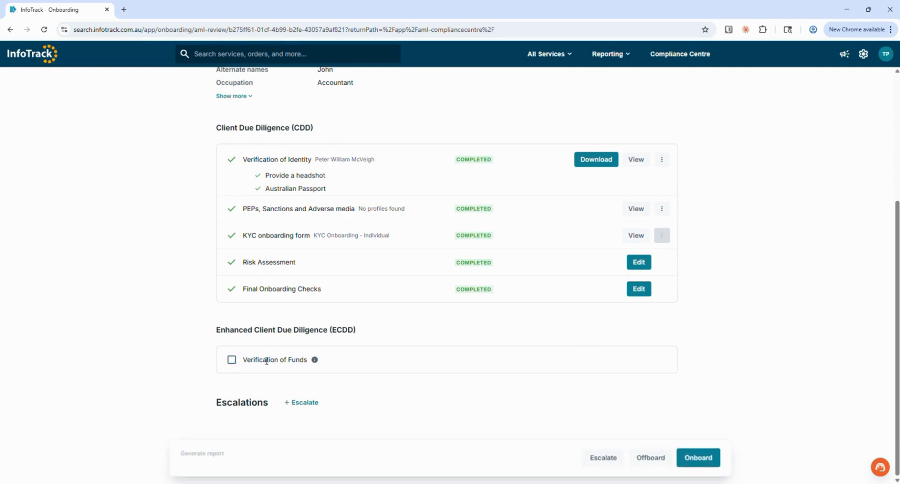
Step: Open a new escalation form and look over its fields
left_click(288, 403)
scroll(191, 357, "down", 1)
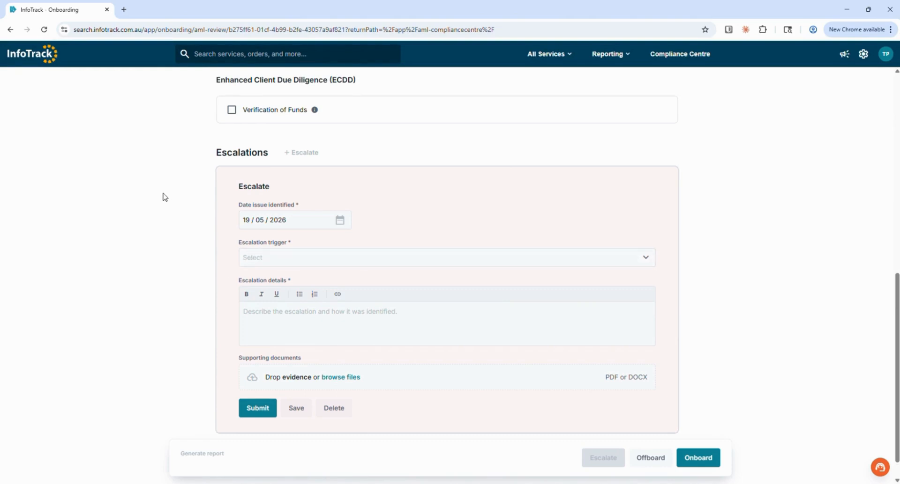
scroll(165, 197, "up", 4)
scroll(165, 197, "up", 6)
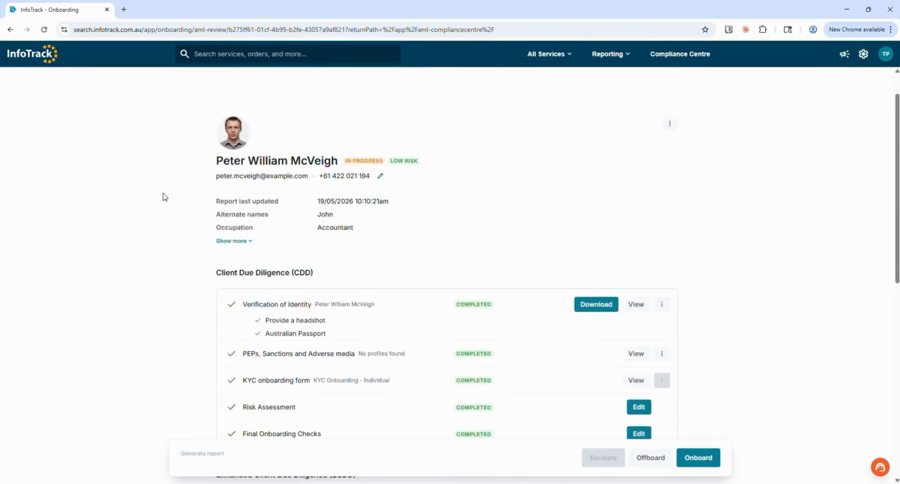